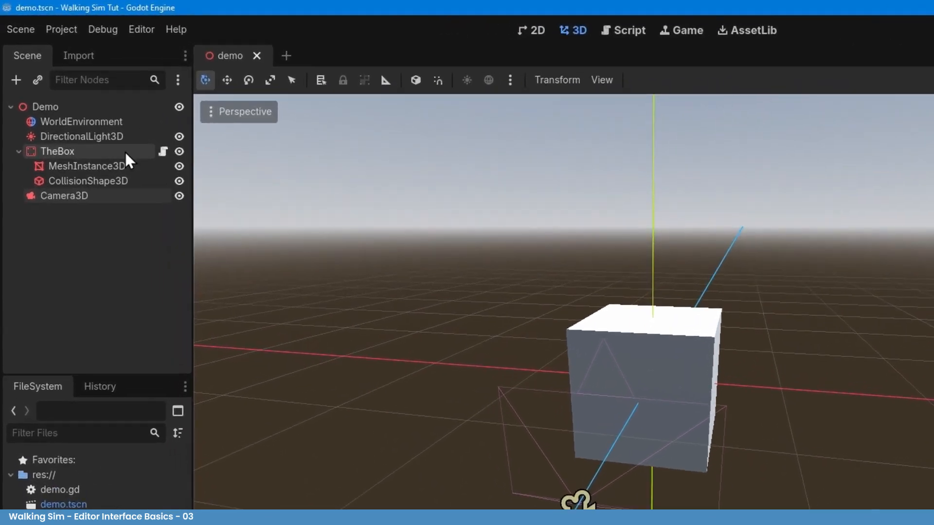
# - Save the TheBox branch as its own scene file, the_box.tscn, in the project root
pyautogui.click(125, 152)
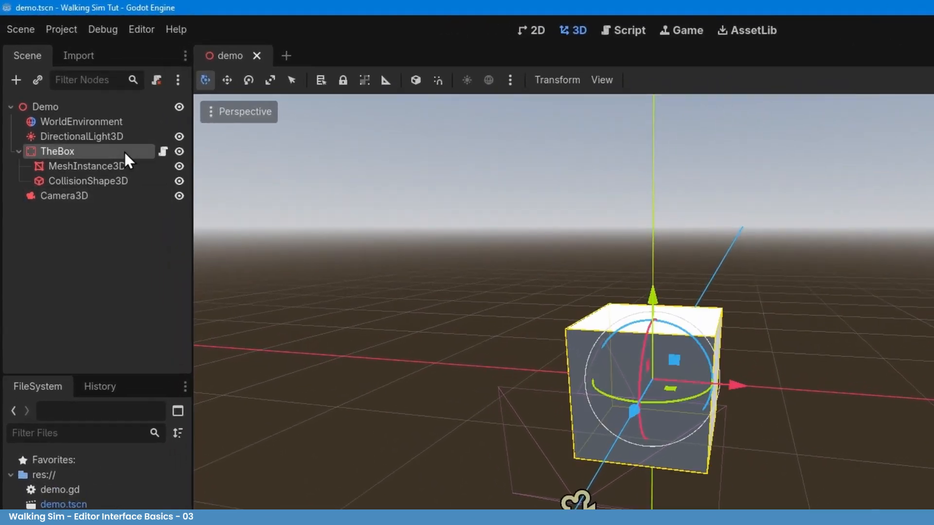
pyautogui.rightClick(143, 152)
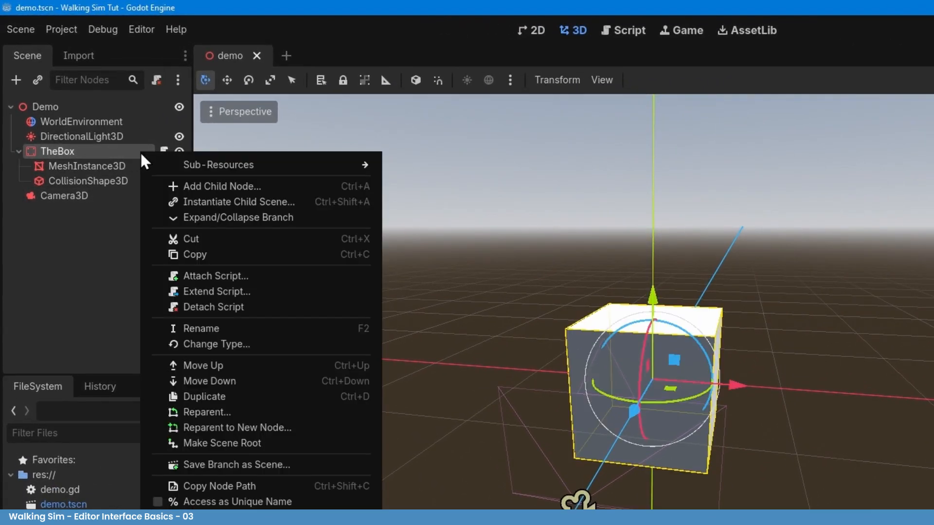
pyautogui.click(307, 465)
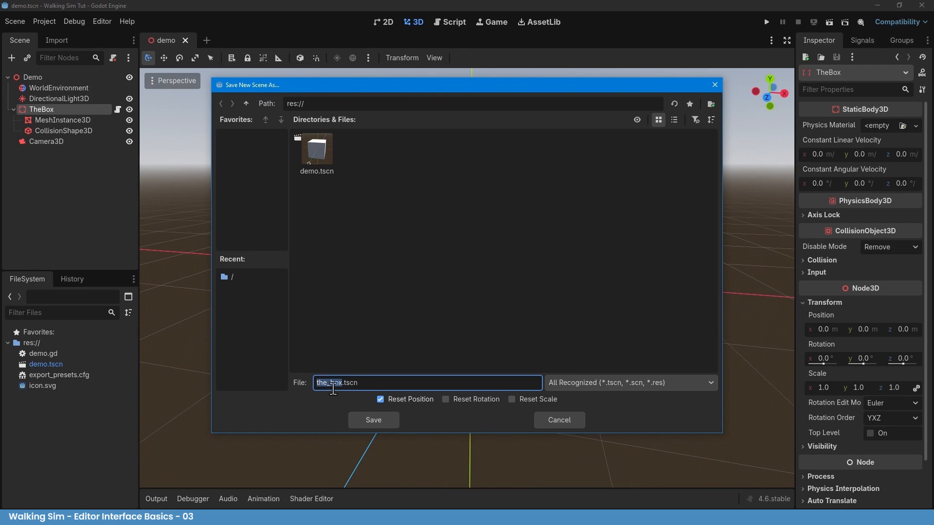
pyautogui.click(391, 421)
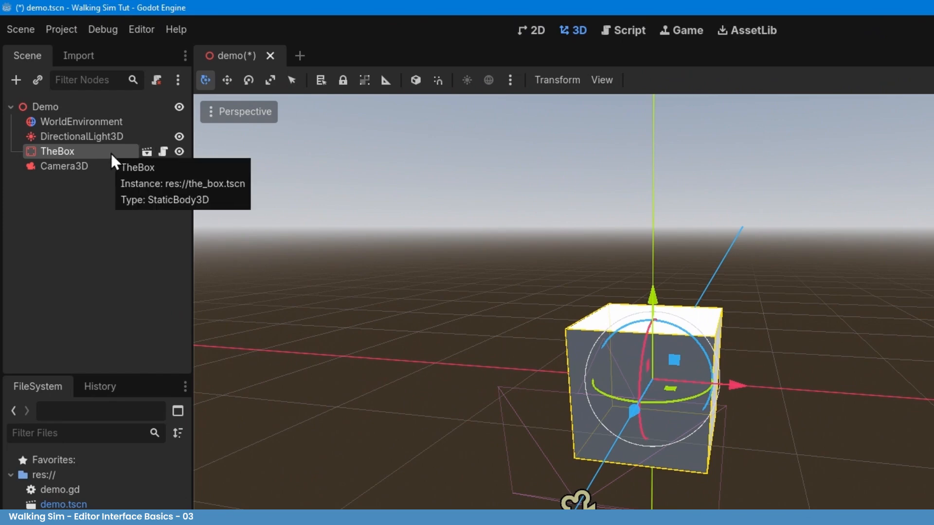
# - Duplicate the TheBox instance and move the copy along the positive X axis, clear of the original
pyautogui.rightClick(111, 153)
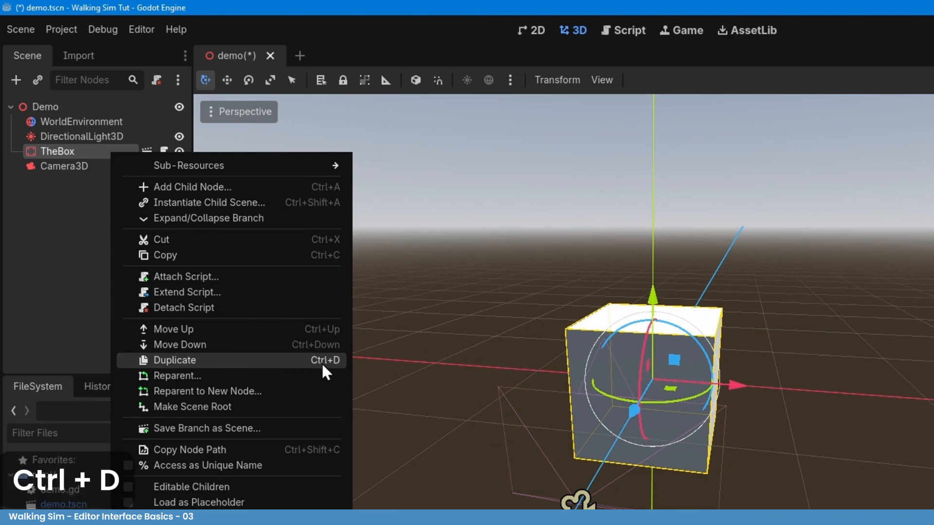
pyautogui.click(262, 360)
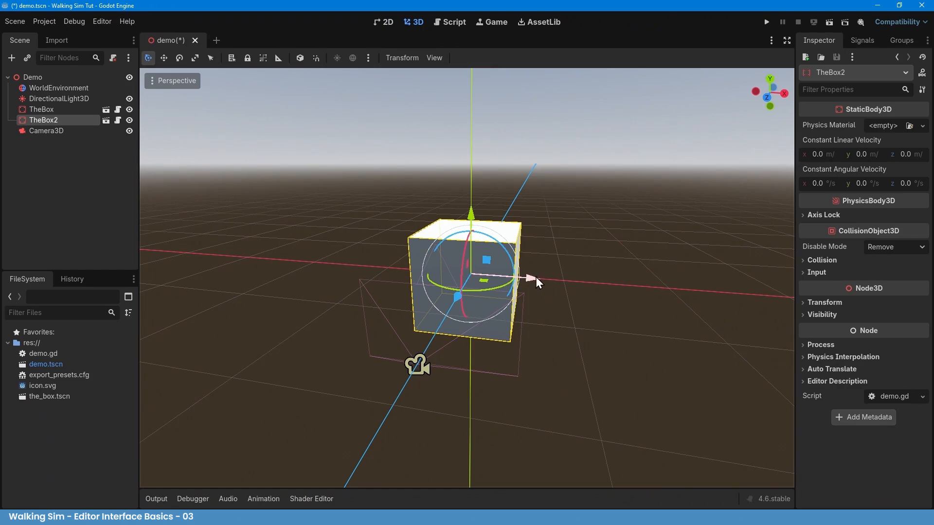
pyautogui.moveTo(535, 277); pyautogui.dragTo(696, 306)
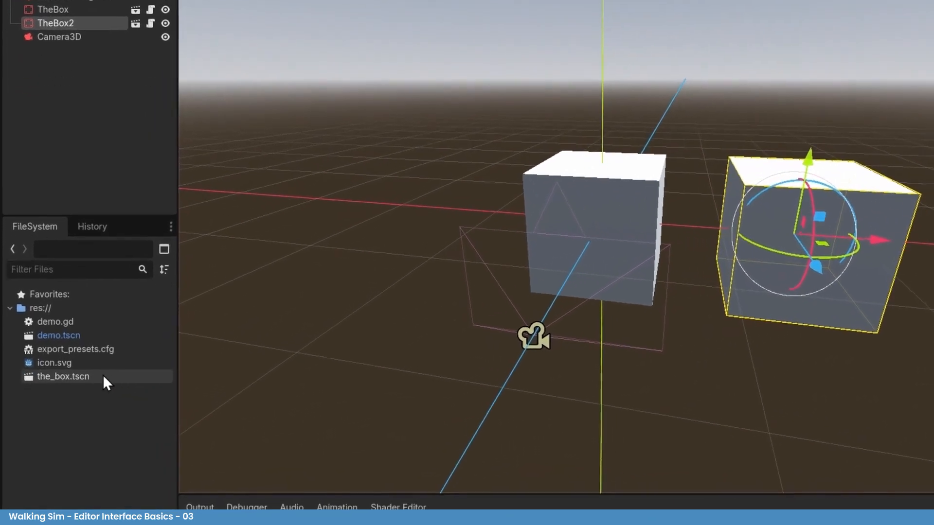
# - Instantiate the_box.tscn from the project files into the 3D view, on the negative X side of the original box
pyautogui.click(77, 397)
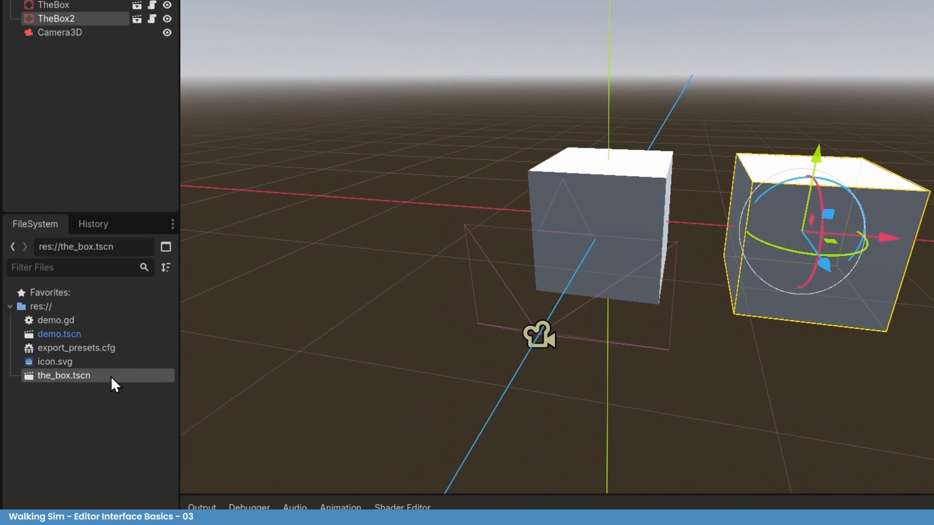
pyautogui.moveTo(116, 378); pyautogui.dragTo(421, 210)
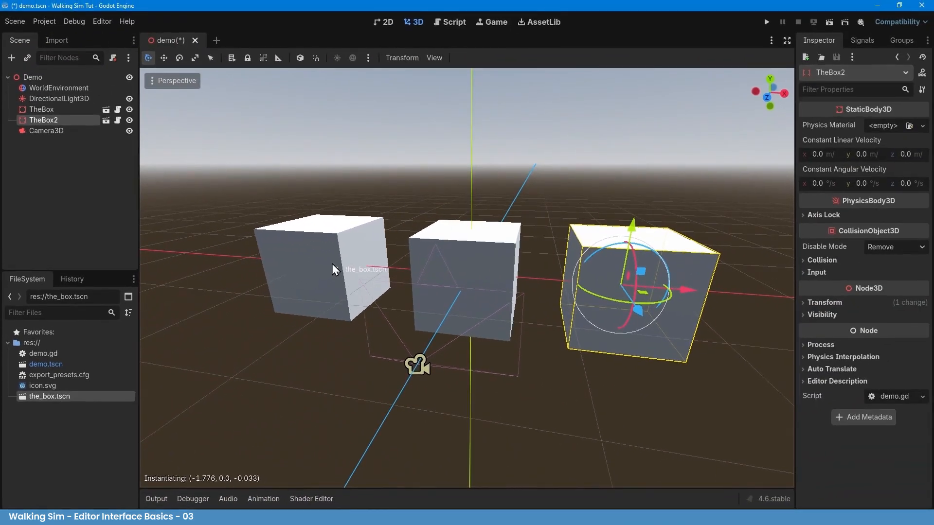
pyautogui.moveTo(332, 264); pyautogui.dragTo(496, 292)
# - Rotate the box instances so that each one has a different orientation
pyautogui.click(496, 266)
pyautogui.click(620, 284)
pyautogui.moveTo(599, 298)
pyautogui.mouseDown()
pyautogui.moveTo(624, 297)
pyautogui.moveTo(614, 300)
pyautogui.mouseUp()
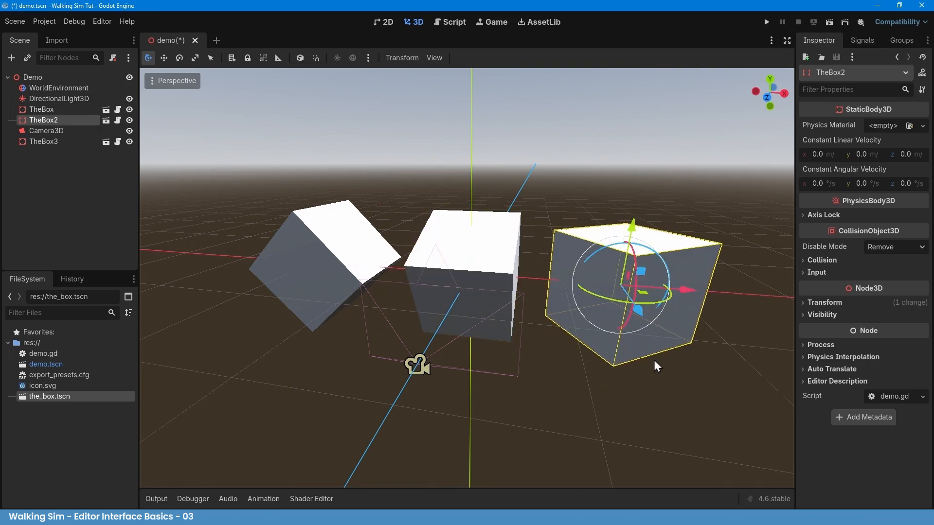
# - Move Camera3D back along its Z axis, away from the boxes
pyautogui.click(451, 368)
pyautogui.scroll(-3, 452, 368)
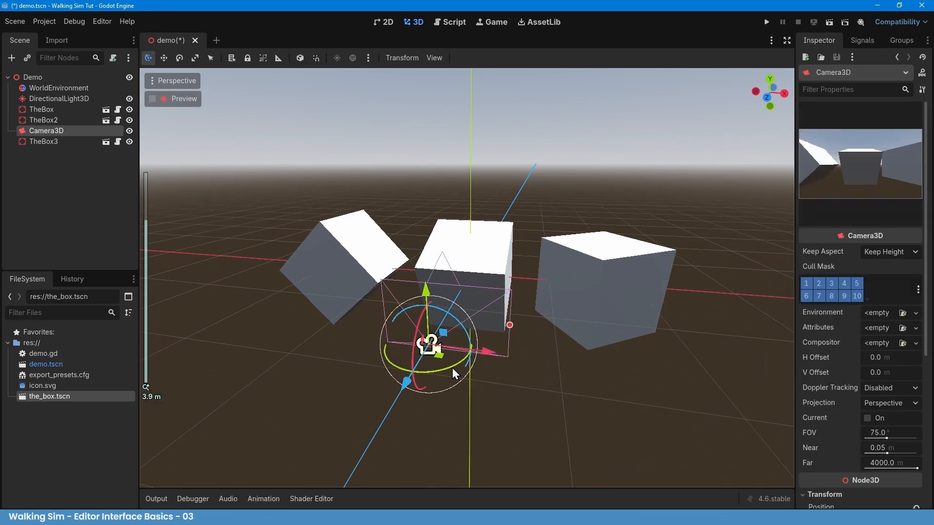
pyautogui.moveTo(418, 365); pyautogui.dragTo(364, 475)
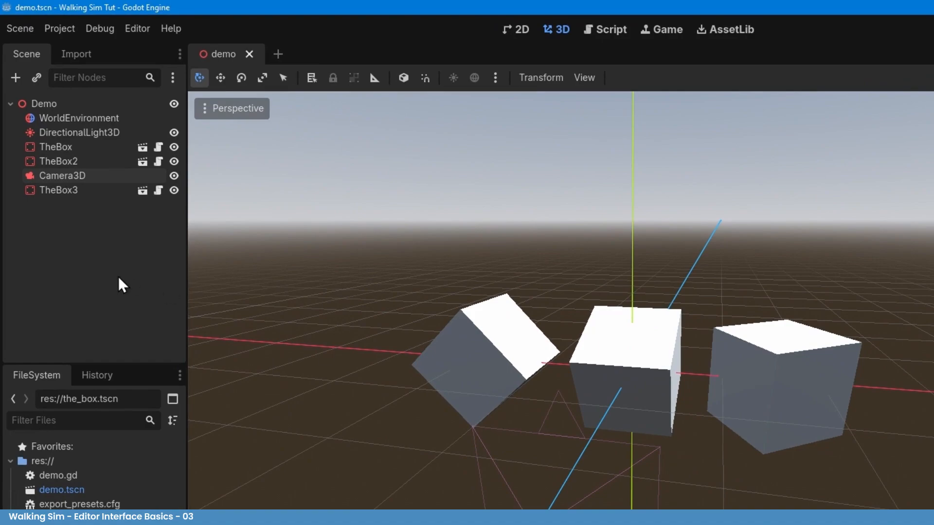
# - Add a Node3D child to the Demo root node and rename it Boxes
pyautogui.rightClick(89, 101)
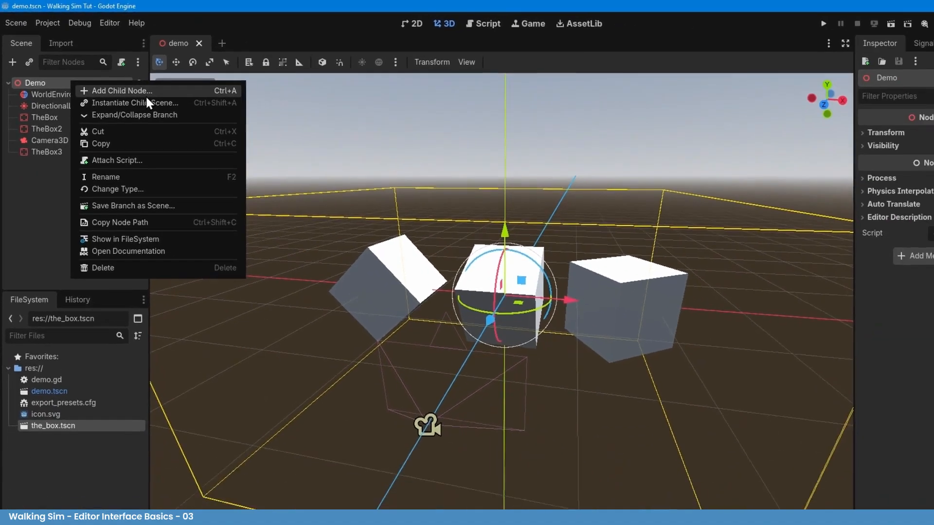
pyautogui.click(176, 113)
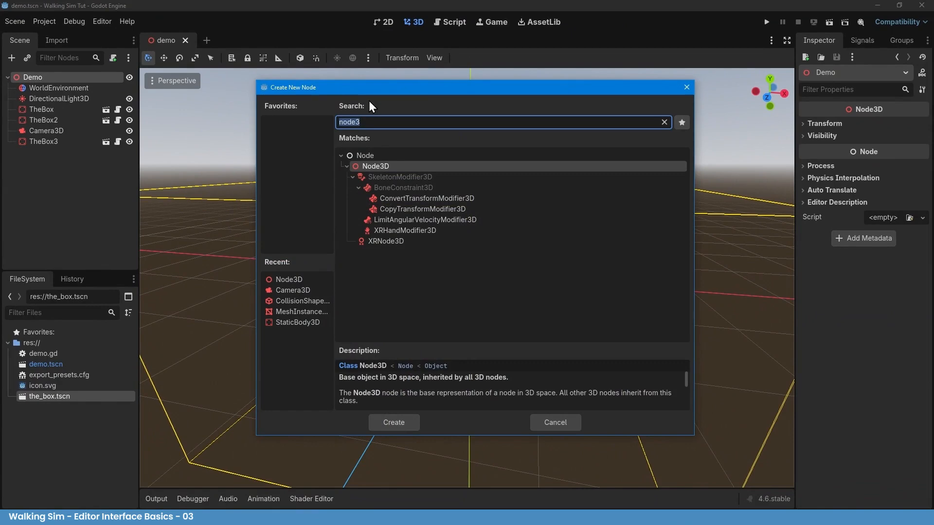
pyautogui.write('node3')
pyautogui.click(394, 422)
pyautogui.doubleClick(49, 152)
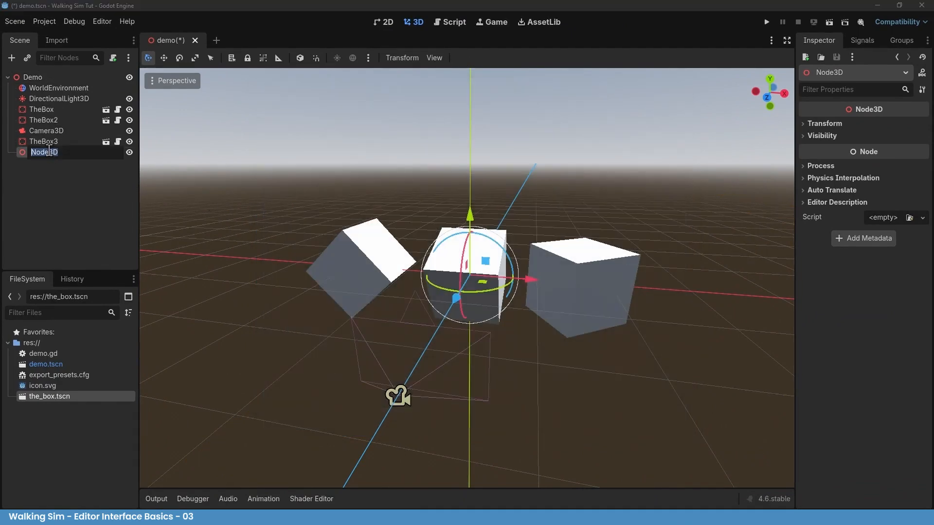
pyautogui.write('Boxes')
pyautogui.press('Return')
pyautogui.click(94, 178)
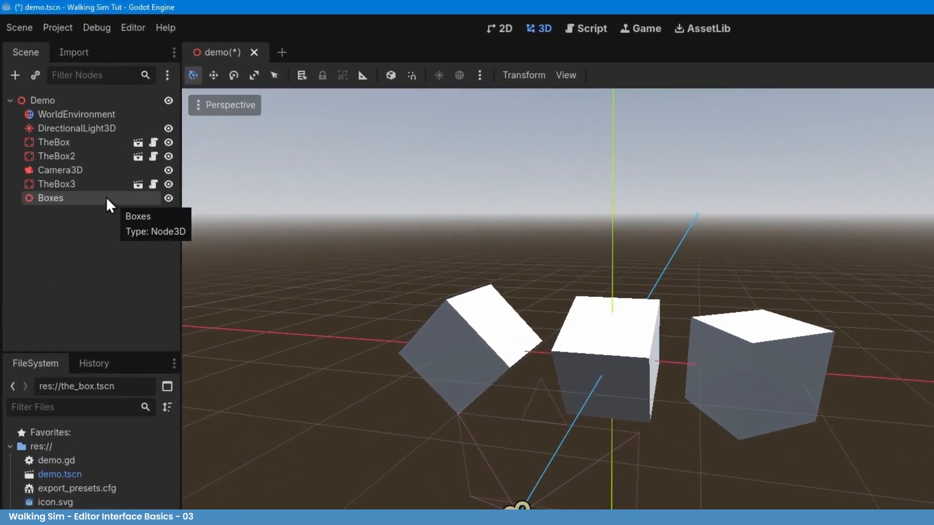
# - Reparent TheBox, TheBox2 and TheBox3 together under the Boxes node
pyautogui.click(94, 142)
pyautogui.keyDown('ctrl'); pyautogui.click(94, 157); pyautogui.keyUp('ctrl')
pyautogui.keyDown('ctrl'); pyautogui.click(97, 184); pyautogui.keyUp('ctrl')
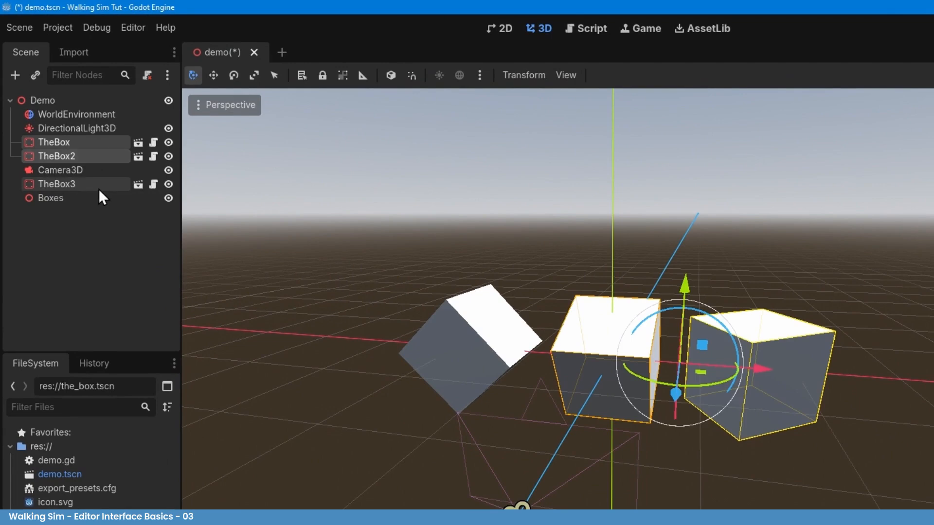
pyautogui.keyDown('ctrl'); pyautogui.click(99, 185); pyautogui.keyUp('ctrl')
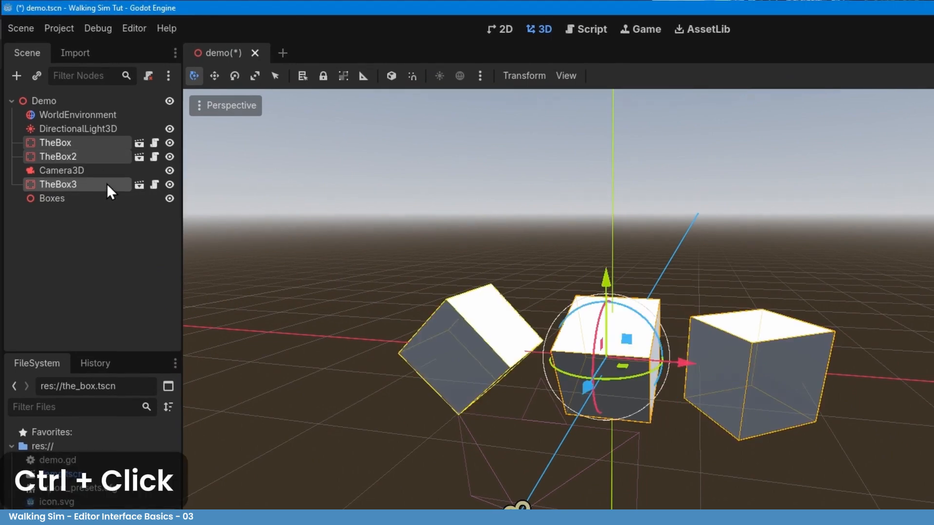
pyautogui.moveTo(108, 185)
pyautogui.mouseDown()
pyautogui.moveTo(111, 195)
pyautogui.moveTo(101, 199)
pyautogui.mouseUp()
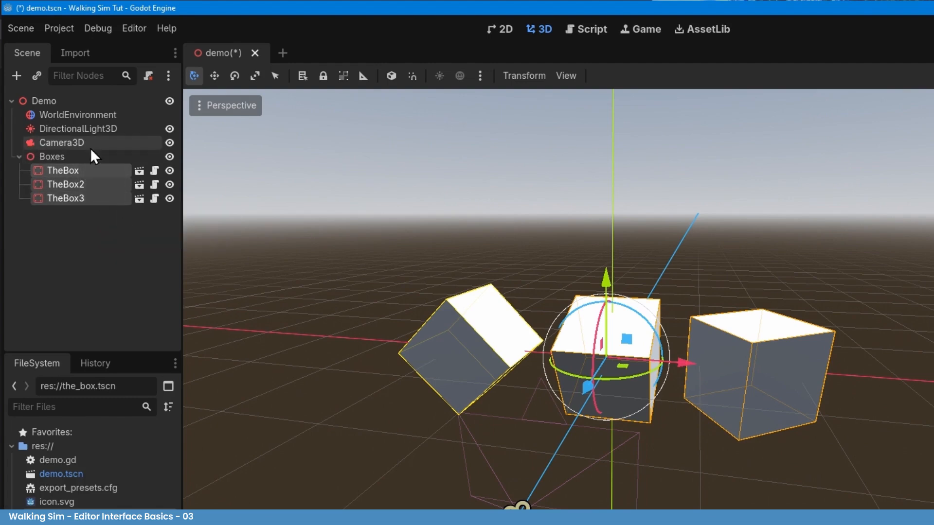
# - Select the Boxes node, and collapse and re-expand the Boxes and Demo branches in the scene tree
pyautogui.click(108, 163)
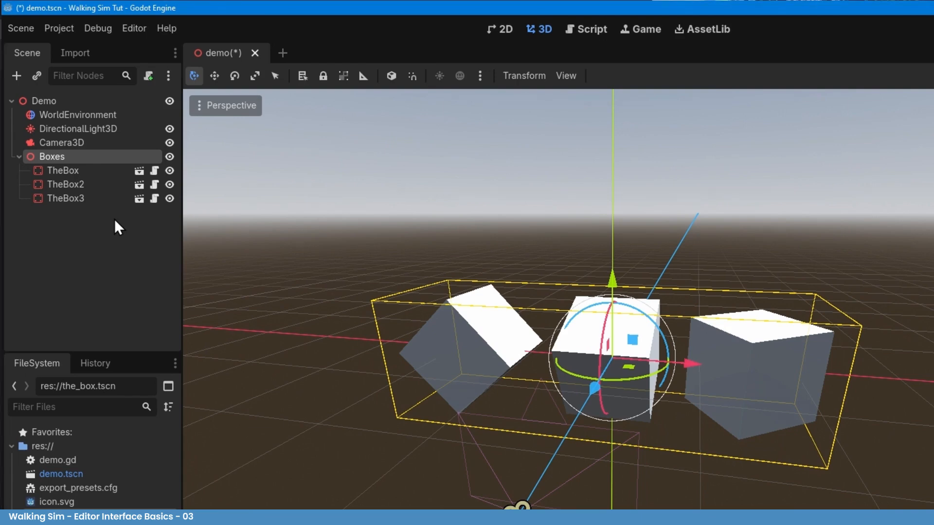
pyautogui.click(19, 157)
pyautogui.click(19, 157)
pyautogui.click(11, 101)
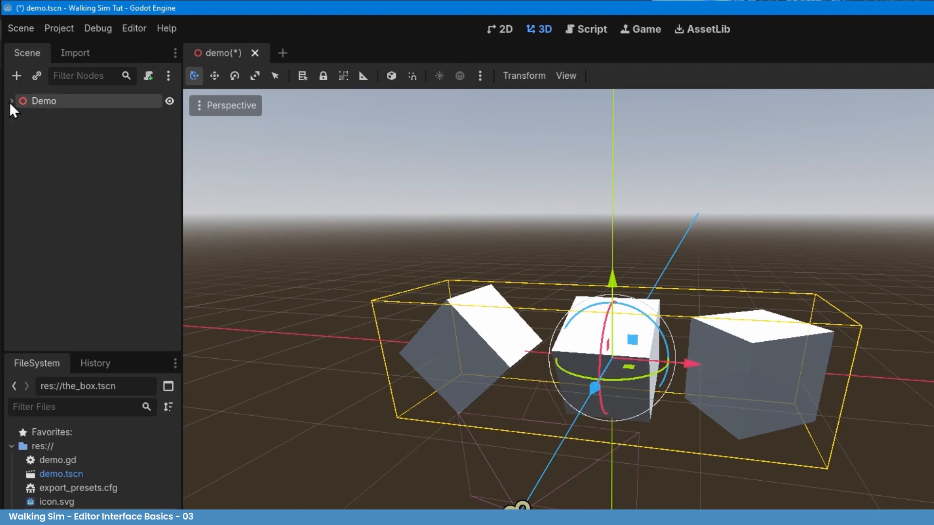
pyautogui.click(11, 101)
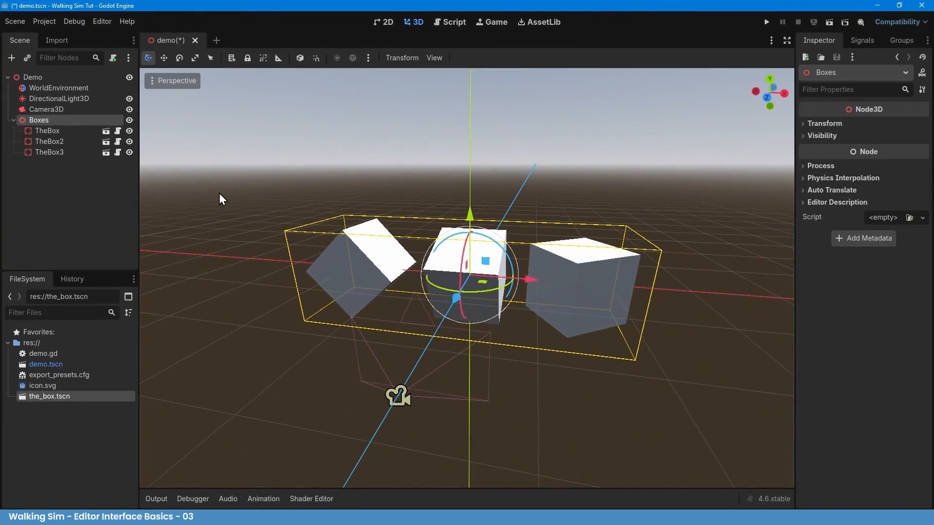
# - Try moving the Boxes group slightly down and rotating it about its vertical axis, and undo both transforms
pyautogui.moveTo(469, 215)
pyautogui.mouseDown()
pyautogui.moveTo(470, 204)
pyautogui.moveTo(472, 218)
pyautogui.mouseUp()
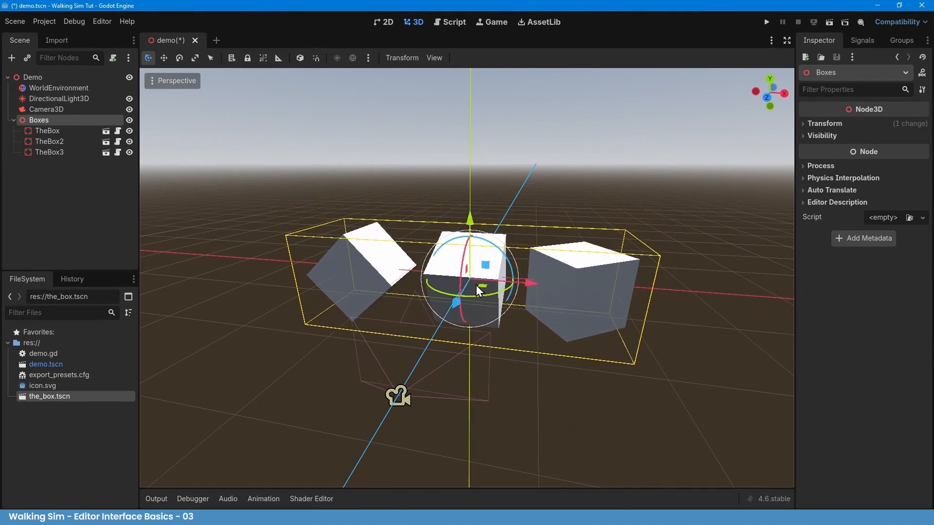
pyautogui.moveTo(480, 293)
pyautogui.mouseDown()
pyautogui.moveTo(459, 299)
pyautogui.moveTo(482, 299)
pyautogui.mouseUp()
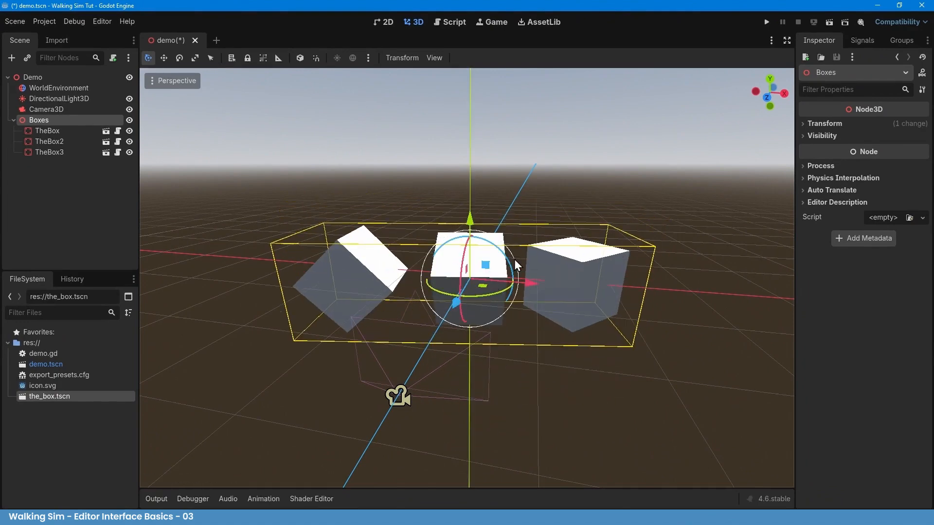
pyautogui.hotkey('ctrl', 'z')
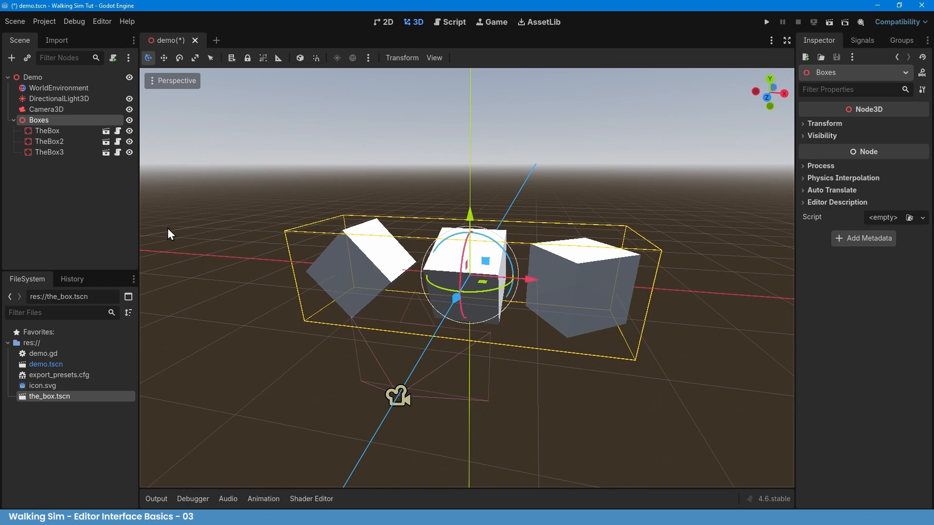
# - Hide and show TheBox, TheBox2 and the whole Boxes group in turn to compare individual and group visibility
pyautogui.click(130, 131)
pyautogui.click(129, 131)
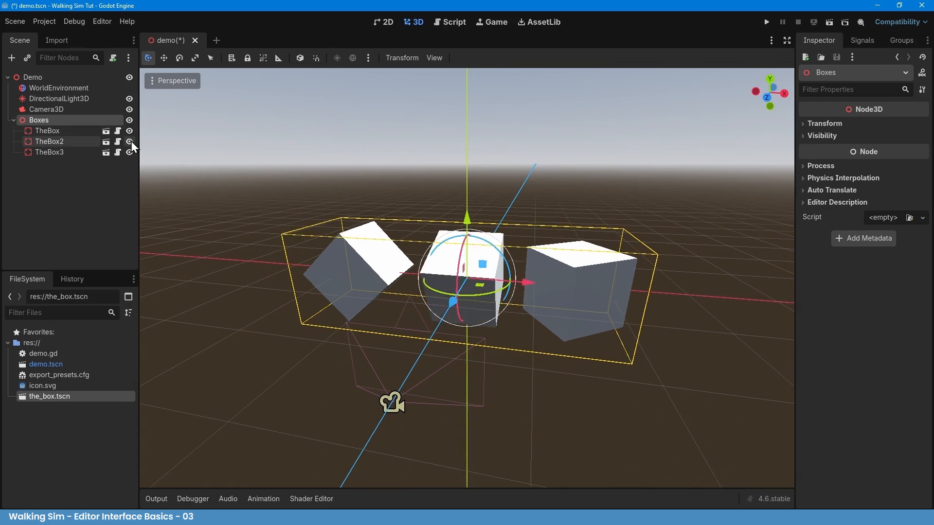
pyautogui.click(131, 140)
pyautogui.click(131, 142)
pyautogui.click(132, 122)
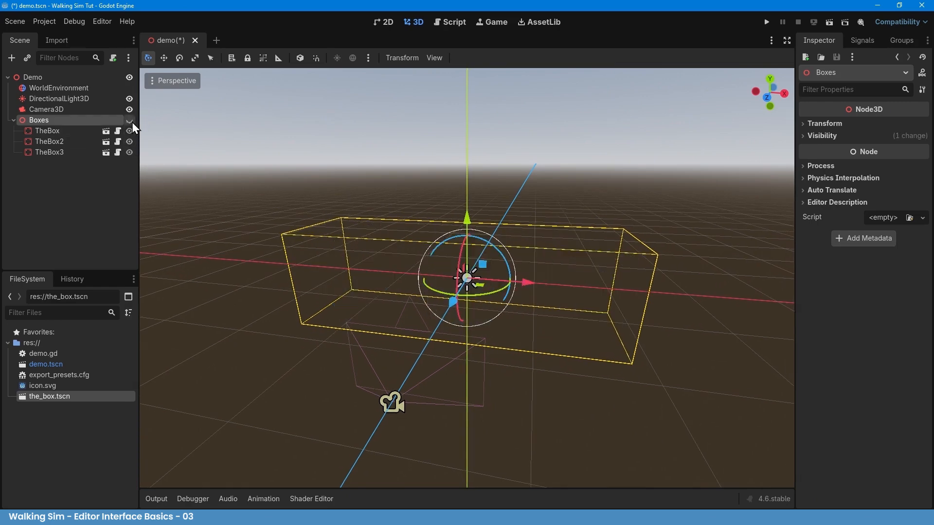
pyautogui.click(132, 122)
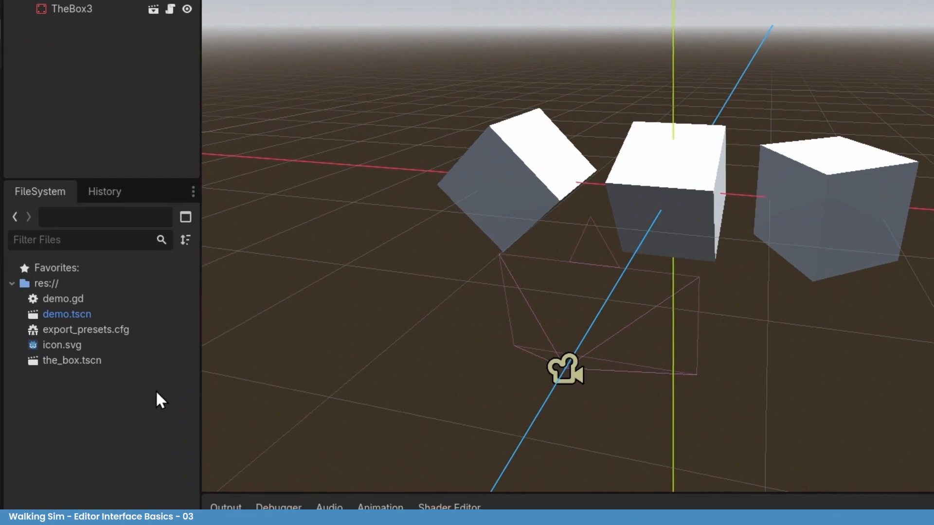
# - Create a folder named scenes in the project root res://
pyautogui.rightClick(128, 280)
pyautogui.moveTo(252, 292)
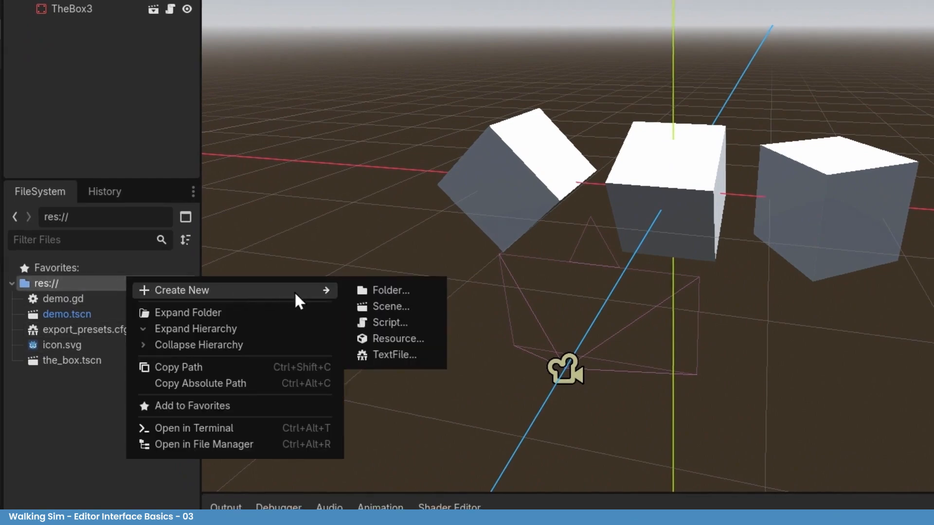
pyautogui.click(380, 291)
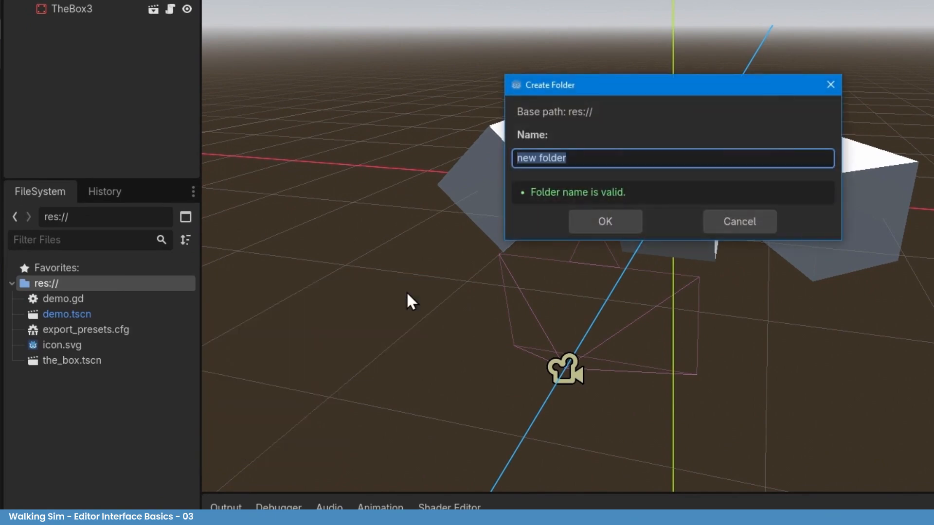
pyautogui.write('scenes')
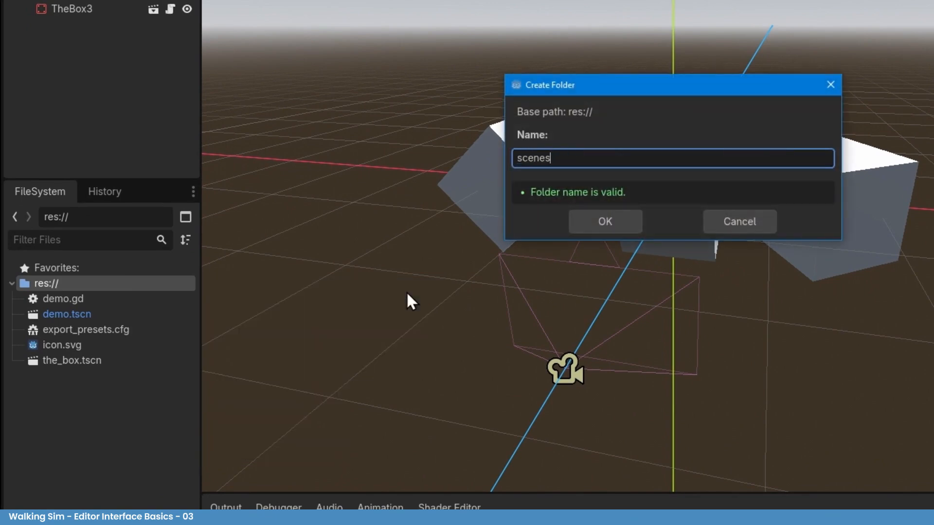
pyautogui.press('Return')
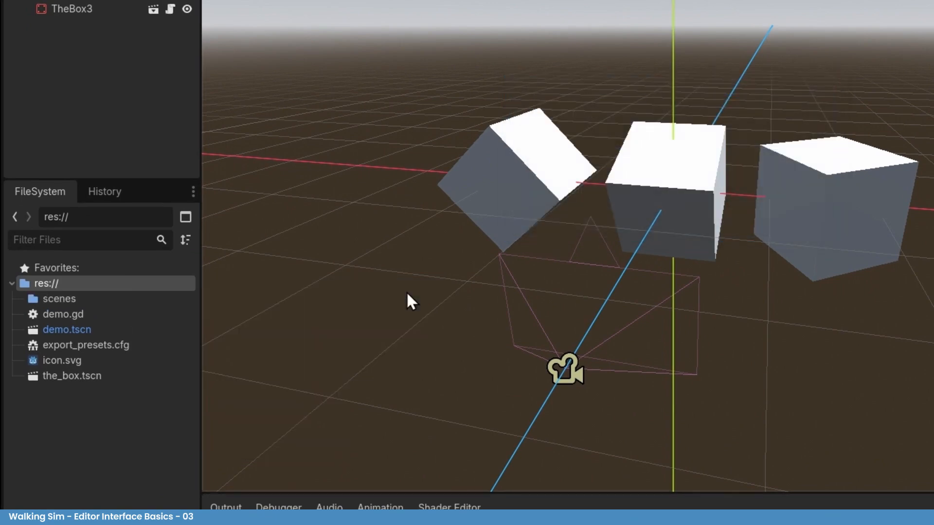
# - Create a folder named assets in the project root res://
pyautogui.rightClick(189, 284)
pyautogui.moveTo(272, 297)
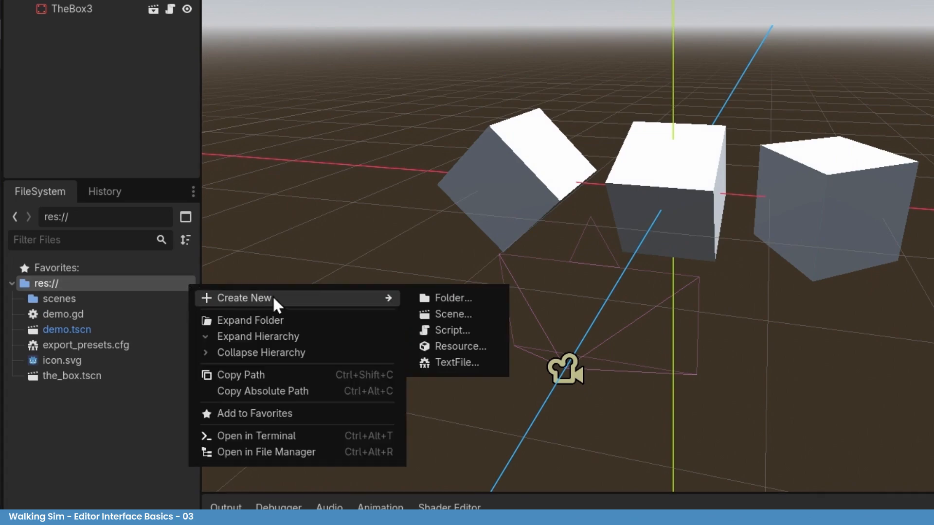
pyautogui.click(436, 299)
pyautogui.write('assets')
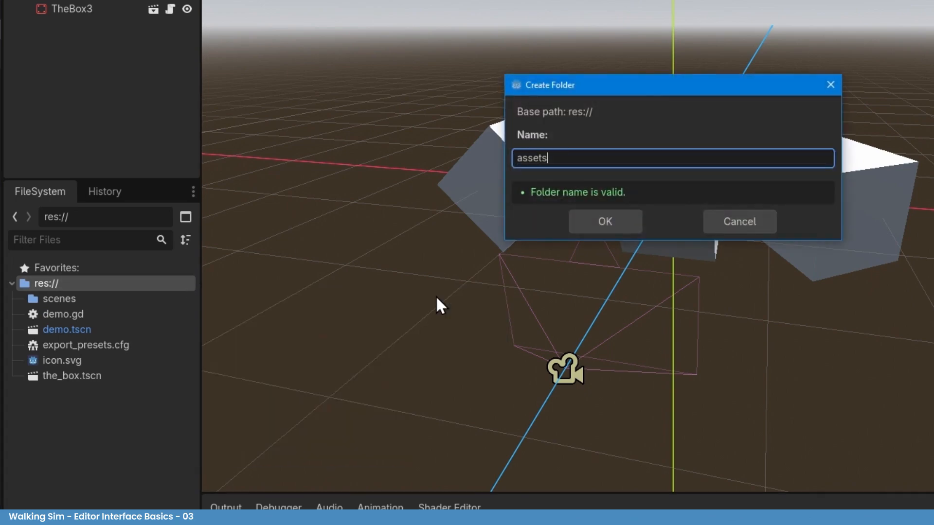
pyautogui.press('Return')
# - Create a folder named scripts in the project root res://
pyautogui.rightClick(154, 285)
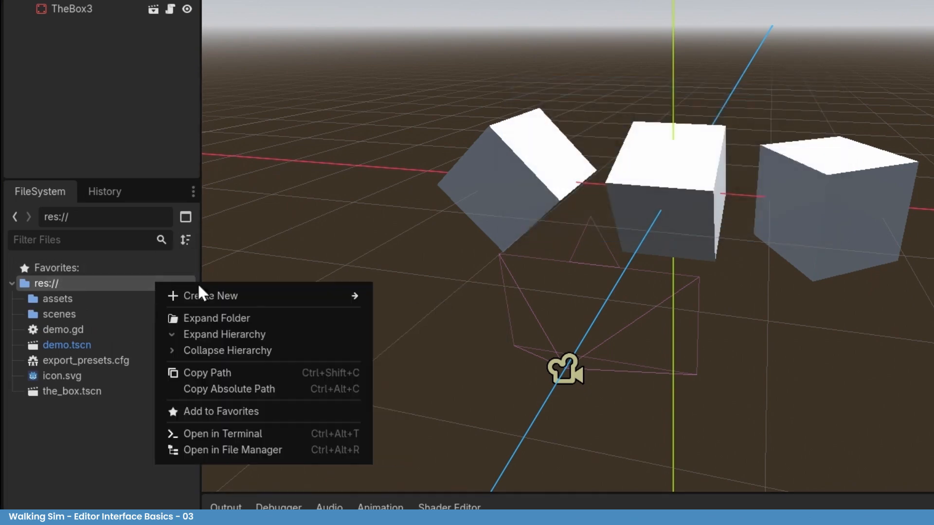
pyautogui.moveTo(318, 297)
pyautogui.click(432, 298)
pyautogui.write('scripts')
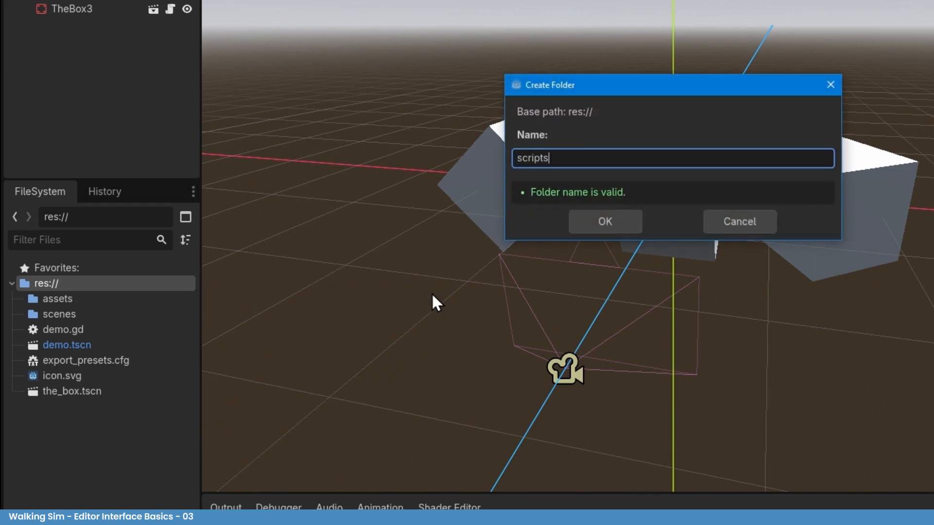
pyautogui.press('Return')
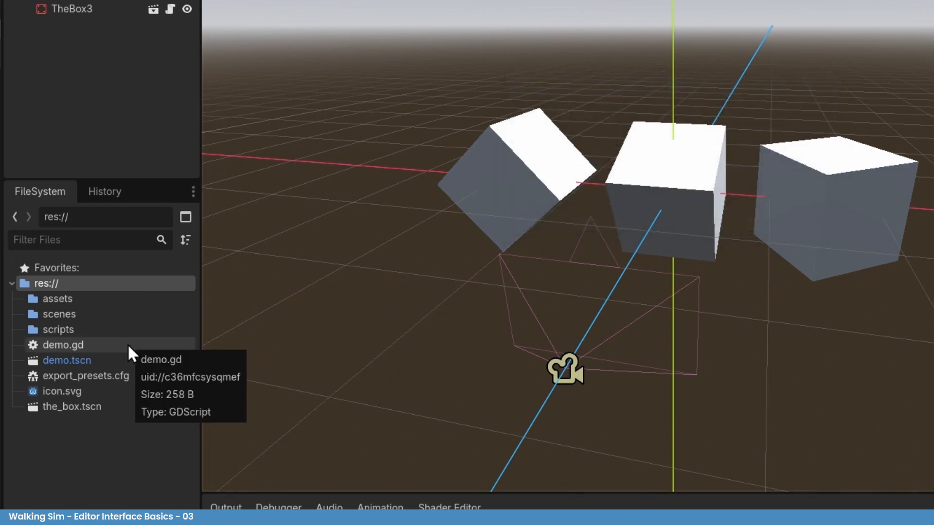
# - Move the scene files demo.tscn and the_box.tscn together into the scenes folder
pyautogui.click(113, 360)
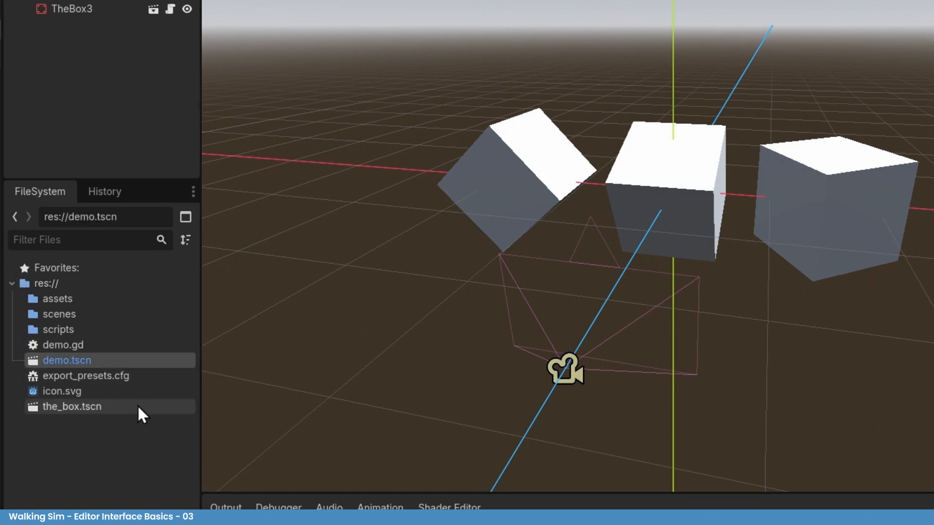
pyautogui.keyDown('ctrl'); pyautogui.click(123, 405); pyautogui.keyUp('ctrl')
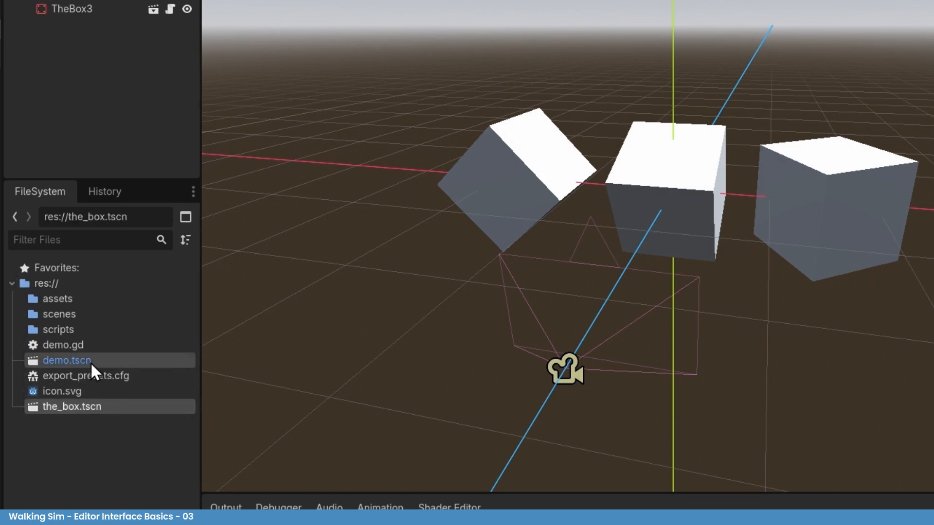
pyautogui.moveTo(90, 362); pyautogui.dragTo(131, 315)
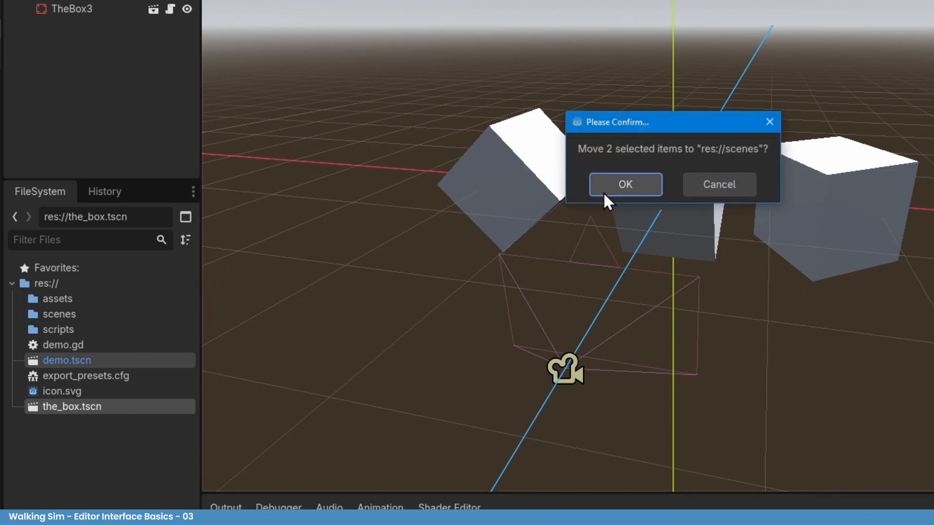
pyautogui.click(608, 199)
# - Move the script file demo.gd into the scripts folder
pyautogui.click(122, 345)
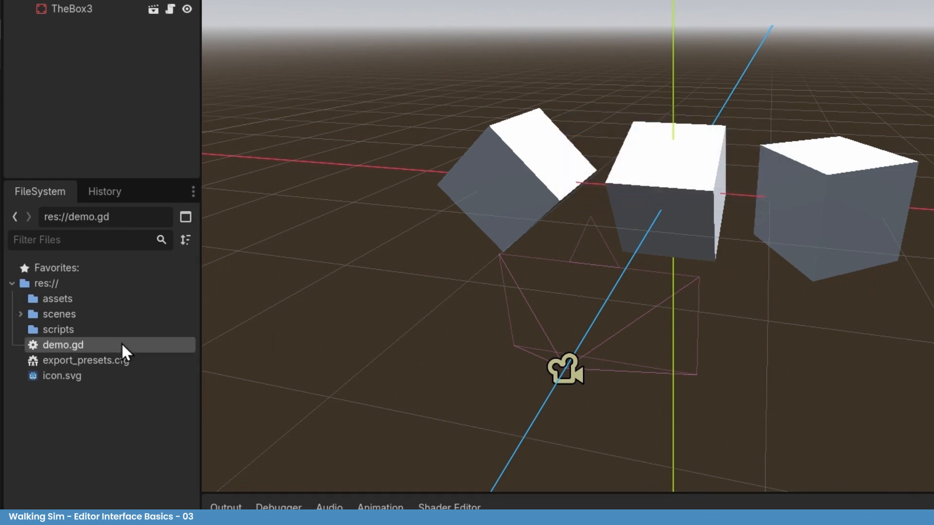
pyautogui.moveTo(104, 345); pyautogui.dragTo(91, 330)
pyautogui.click(621, 185)
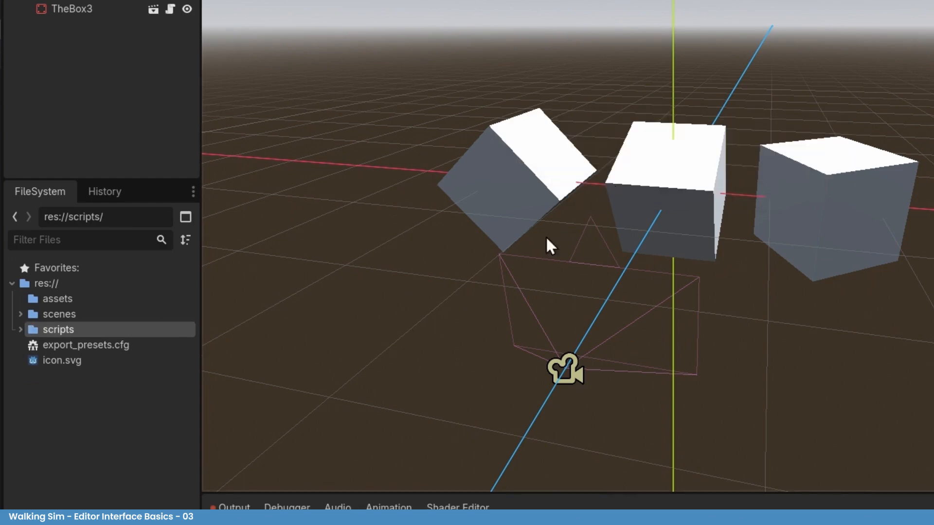